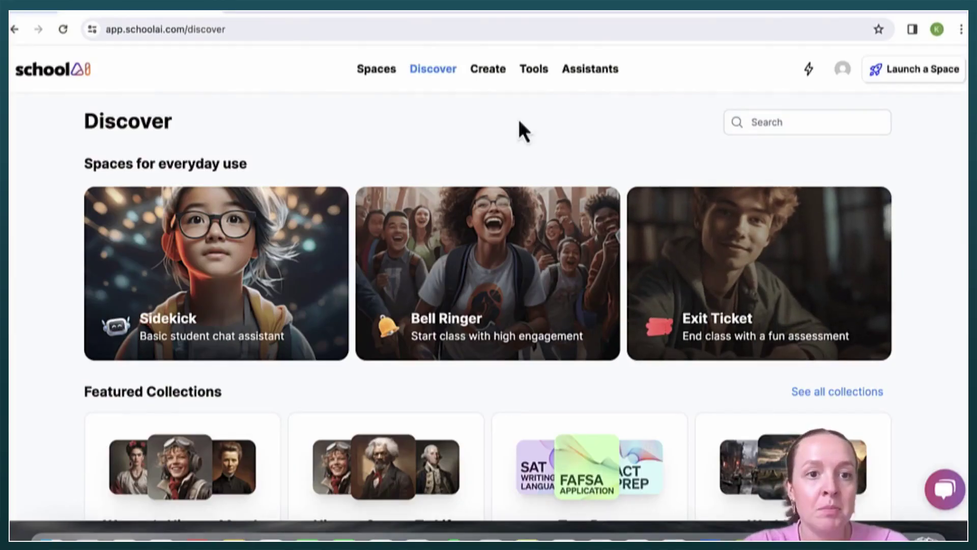
Step: Scroll up and down the Discover page to look over its featured collections
{"action": "scroll", "coordinate": [332, 170], "scroll_direction": "down", "scroll_amount": 1}
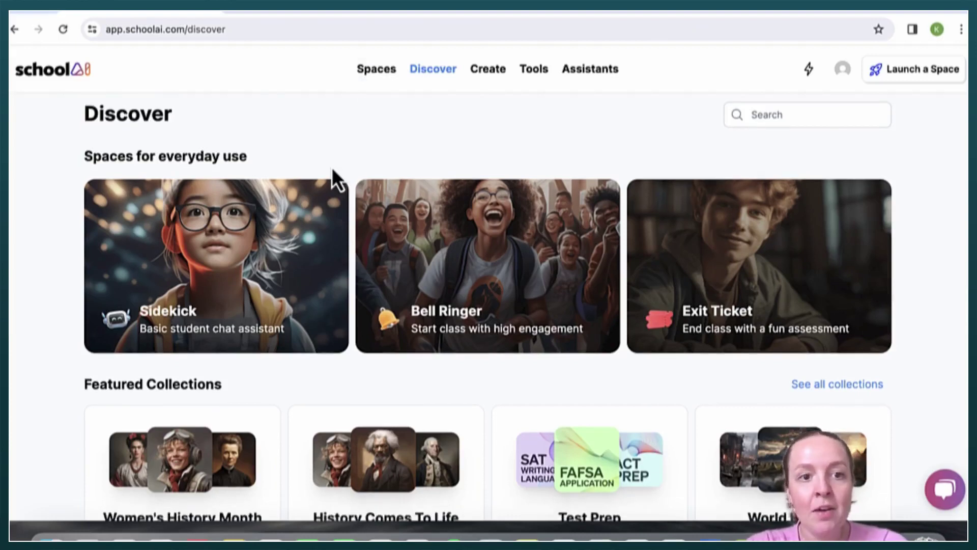
{"action": "scroll", "coordinate": [332, 170], "scroll_direction": "down", "scroll_amount": 2}
{"action": "scroll", "coordinate": [332, 169], "scroll_direction": "up", "scroll_amount": 3}
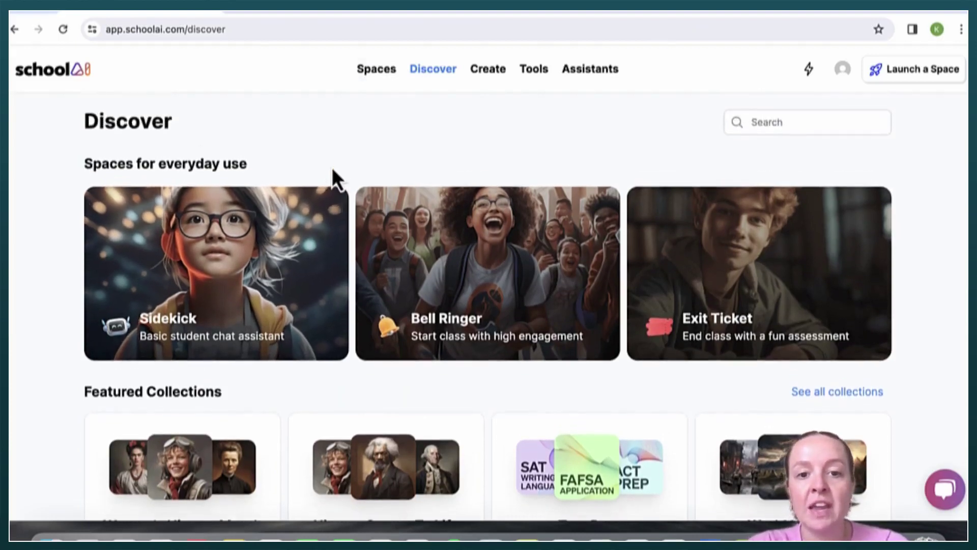
{"action": "scroll", "coordinate": [335, 175], "scroll_direction": "down", "scroll_amount": 5}
{"action": "scroll", "coordinate": [336, 178], "scroll_direction": "down", "scroll_amount": 12}
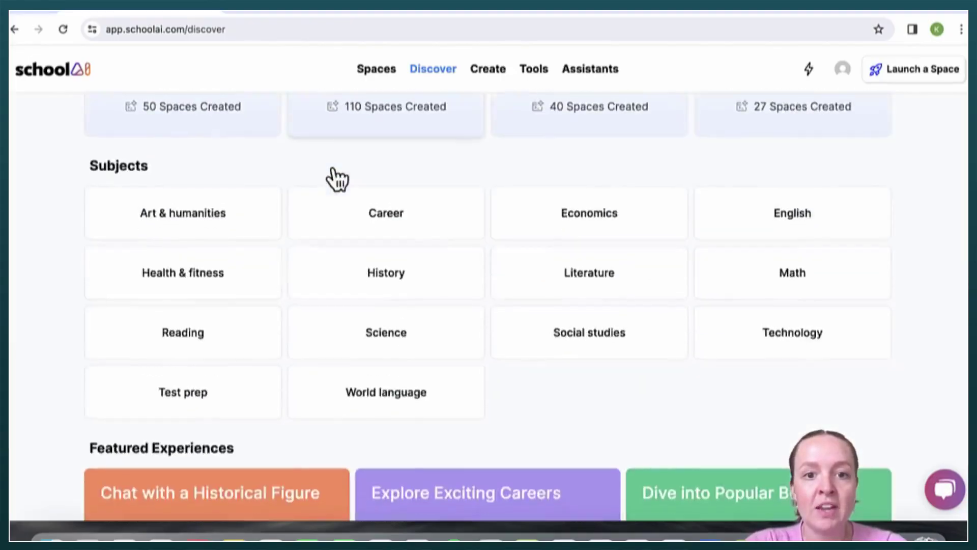
{"action": "scroll", "coordinate": [336, 179], "scroll_direction": "up", "scroll_amount": 15}
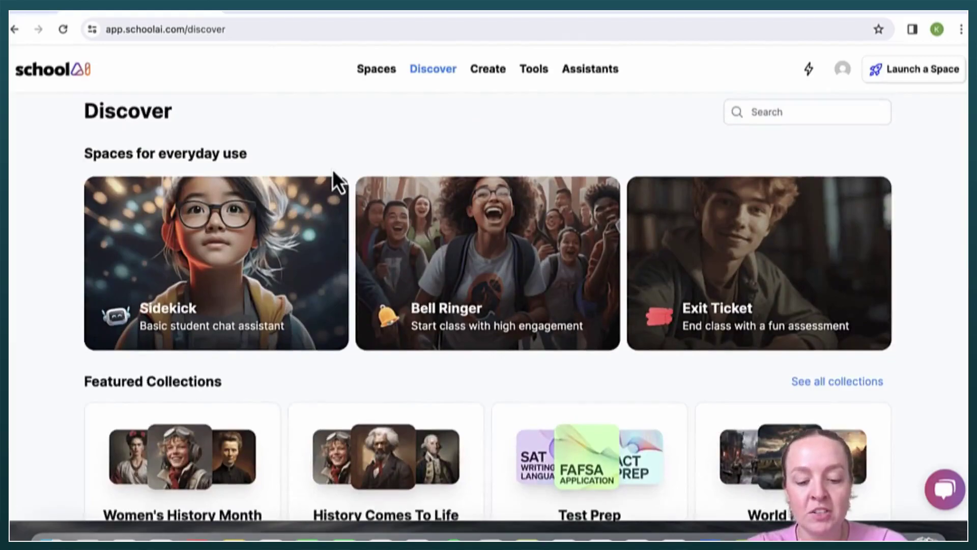
Step: Launch a Sidekick space with the instruction 'i want to discuss the water cycle'
{"action": "left_click", "coordinate": [264, 263]}
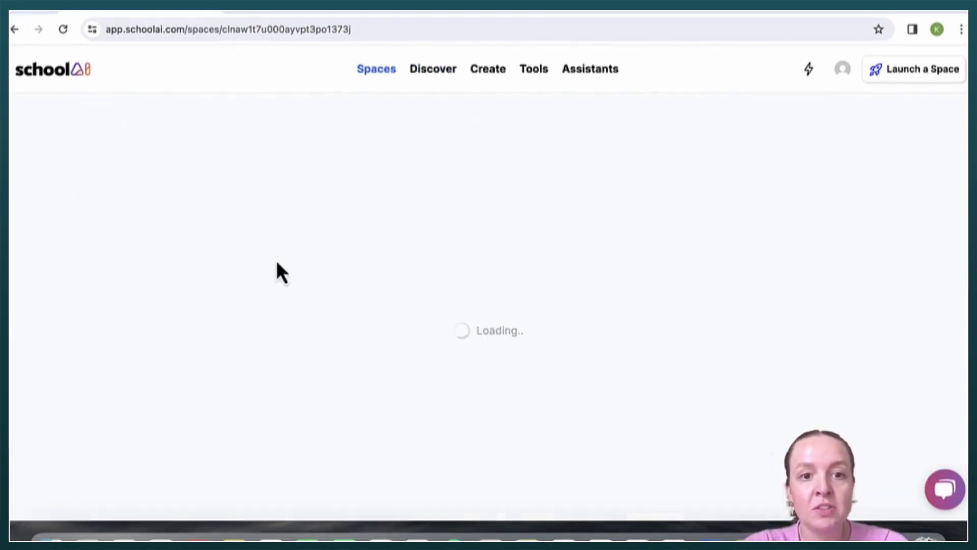
{"action": "scroll", "coordinate": [371, 302], "scroll_direction": "up", "scroll_amount": 6}
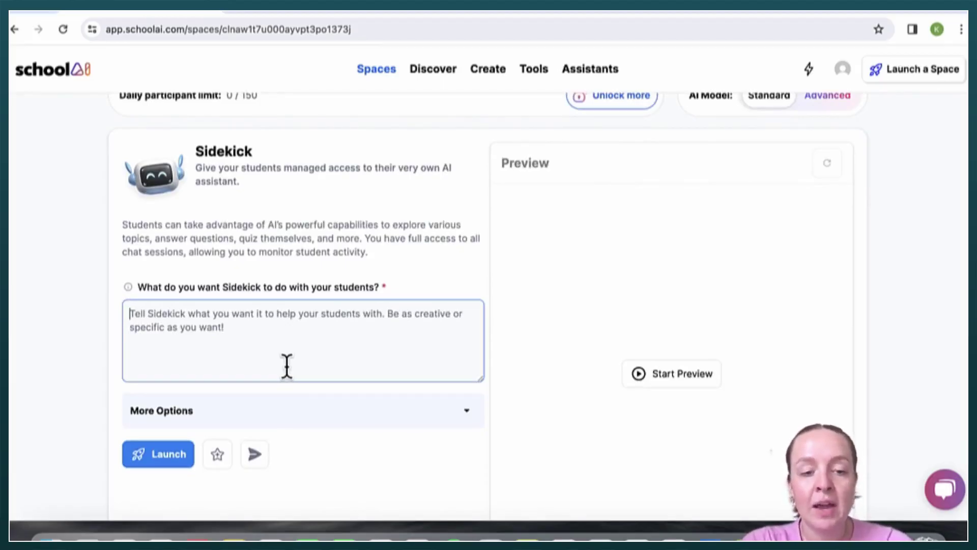
{"action": "type", "text": "i want"}
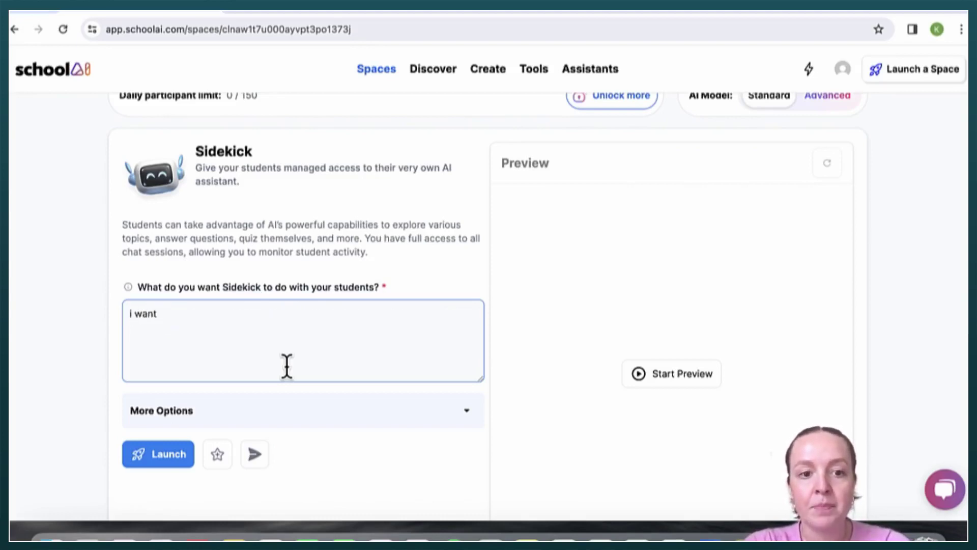
{"action": "type", "text": " to discus"}
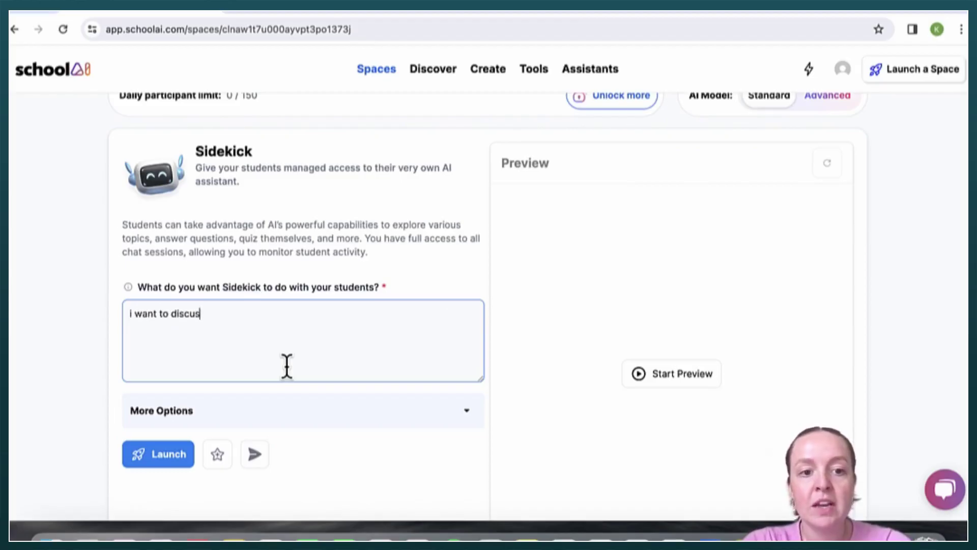
{"action": "type", "text": "s the water"}
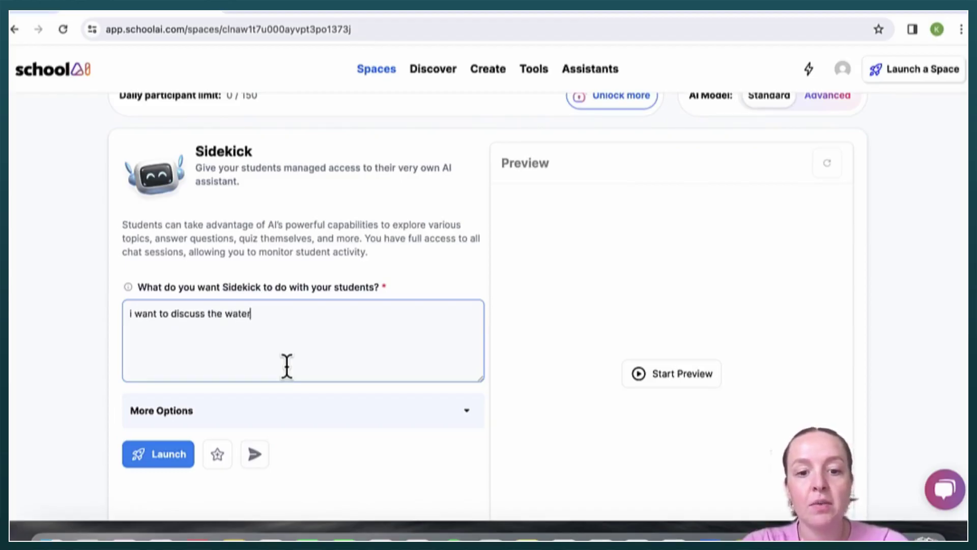
{"action": "type", "text": " cycle"}
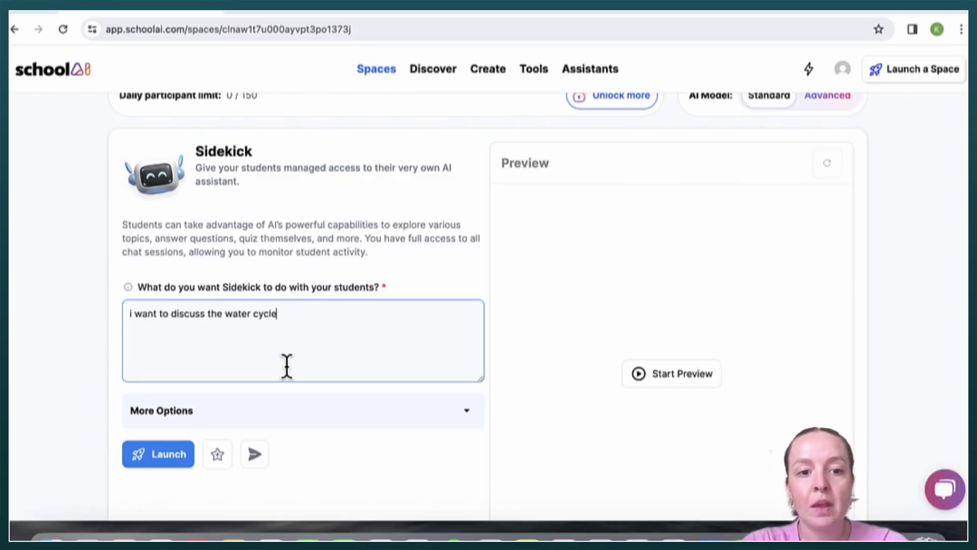
{"action": "left_click", "coordinate": [147, 461]}
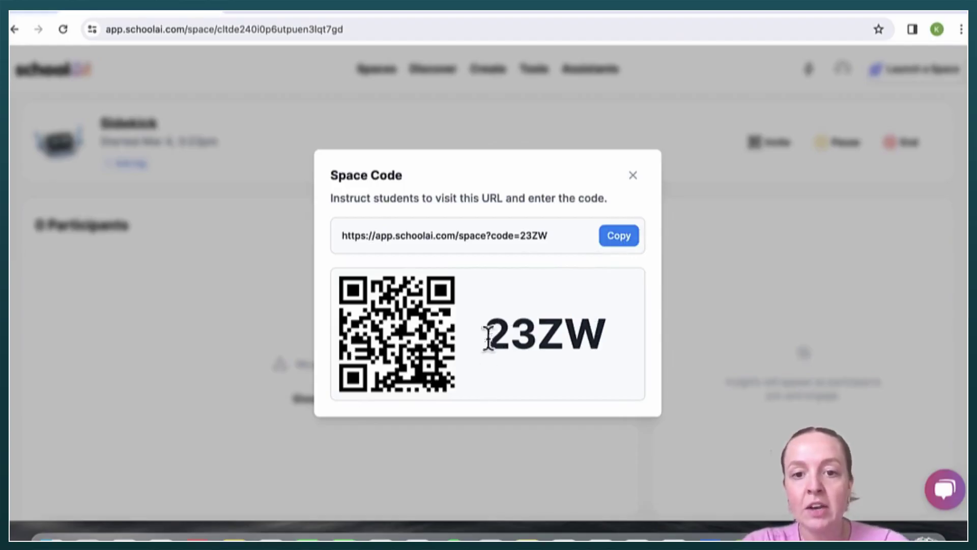
Step: Dismiss the Space Code dialog and scroll around the water-cycle space's 0-participant dashboard
{"action": "left_click", "coordinate": [633, 175]}
{"action": "scroll", "coordinate": [517, 379], "scroll_direction": "down", "scroll_amount": 2}
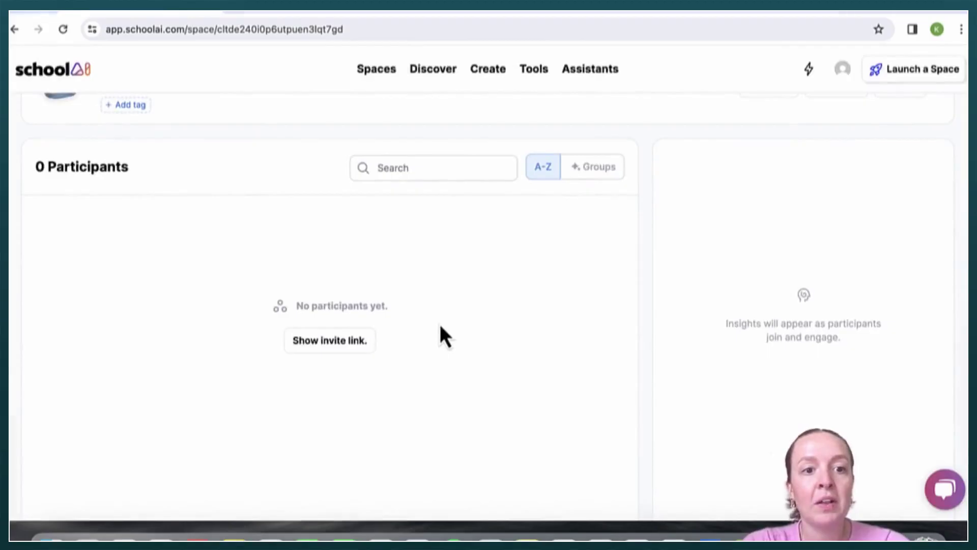
{"action": "scroll", "coordinate": [441, 334], "scroll_direction": "up", "scroll_amount": 2}
{"action": "scroll", "coordinate": [441, 333], "scroll_direction": "down", "scroll_amount": 2}
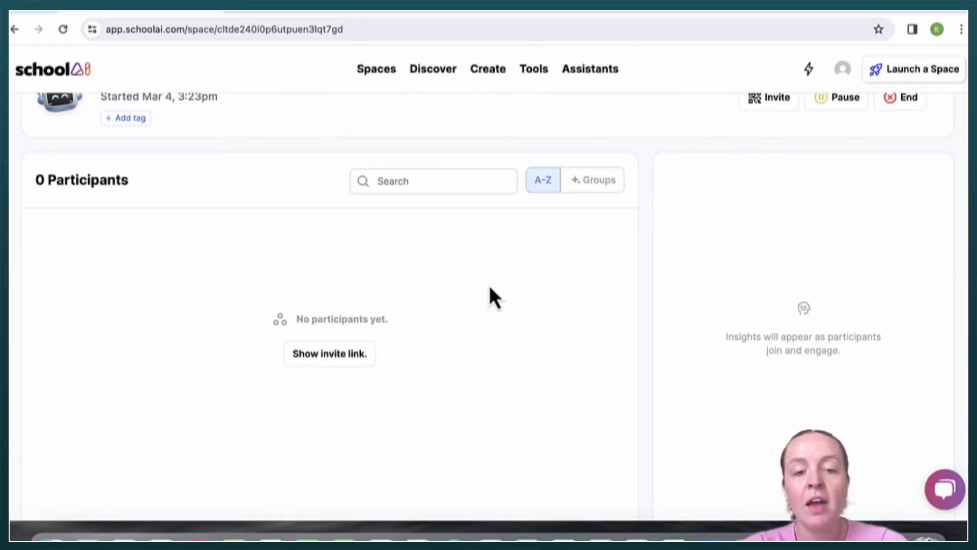
{"action": "scroll", "coordinate": [477, 307], "scroll_direction": "down", "scroll_amount": 1}
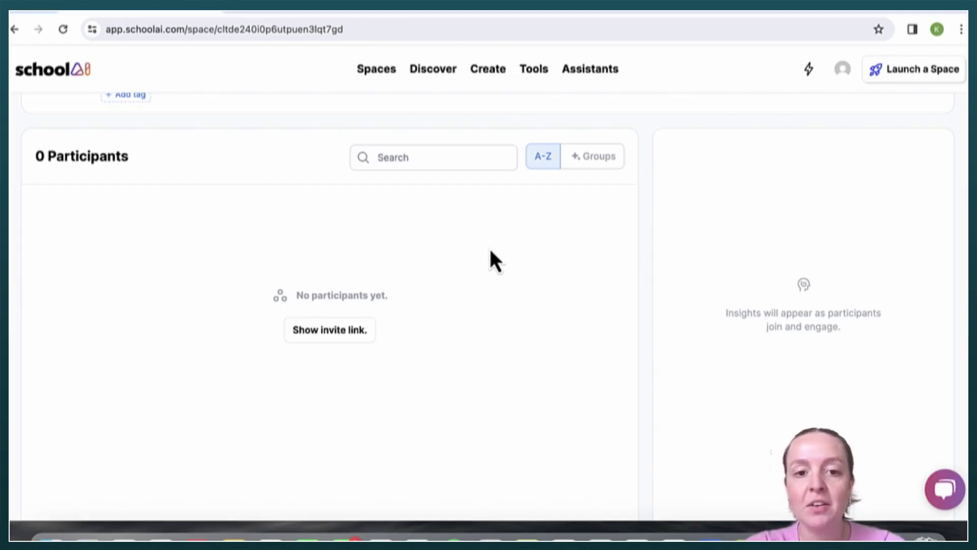
{"action": "scroll", "coordinate": [490, 255], "scroll_direction": "up", "scroll_amount": 1}
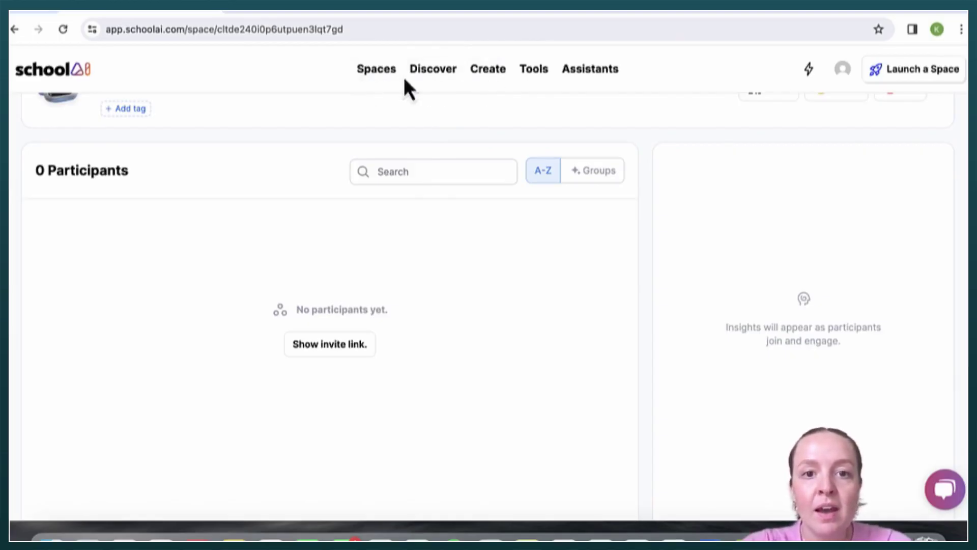
Step: Go back to Discover and scroll down to teacher-created spaces like Women in Space and Women Inventors
{"action": "left_click", "coordinate": [430, 77]}
{"action": "scroll", "coordinate": [432, 354], "scroll_direction": "down", "scroll_amount": 1}
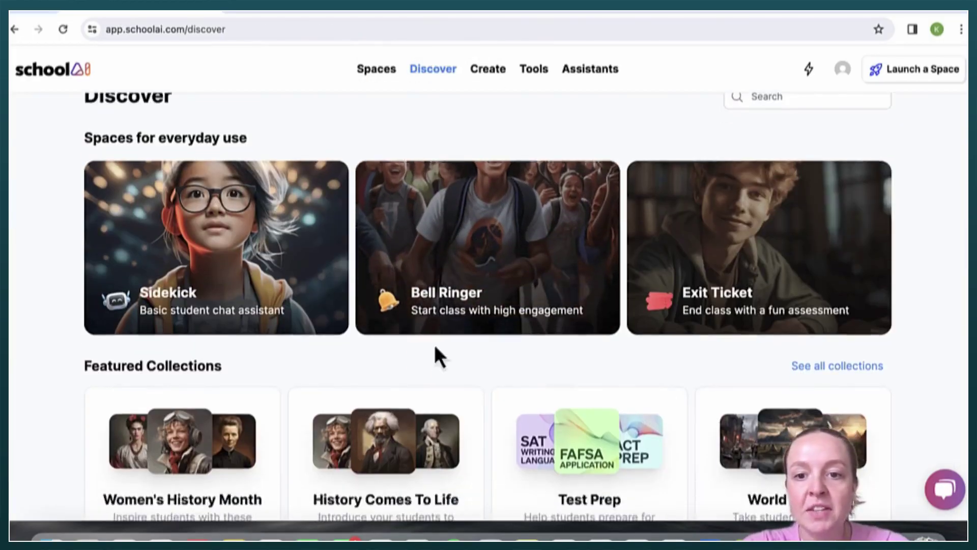
{"action": "scroll", "coordinate": [618, 429], "scroll_direction": "down", "scroll_amount": 3}
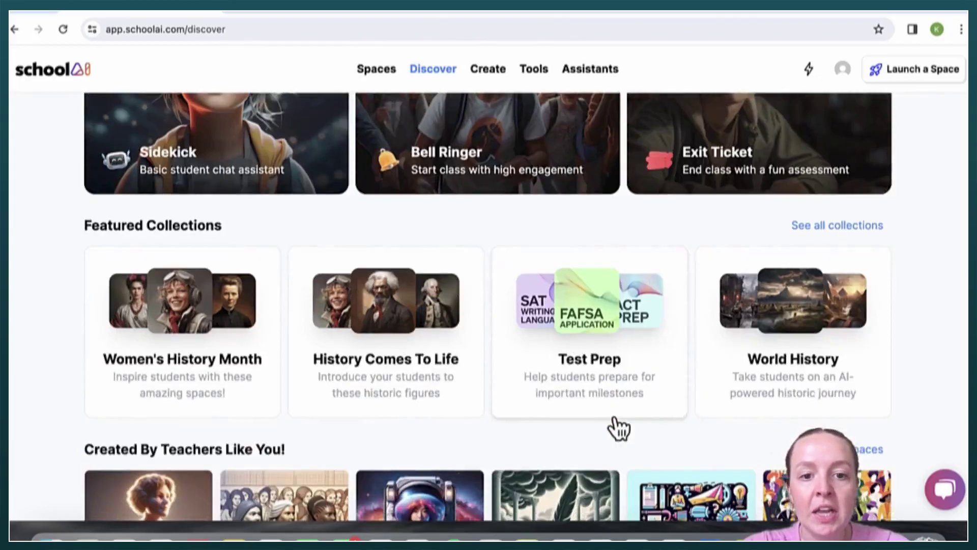
{"action": "scroll", "coordinate": [616, 421], "scroll_direction": "down", "scroll_amount": 2}
{"action": "scroll", "coordinate": [295, 339], "scroll_direction": "down", "scroll_amount": 2}
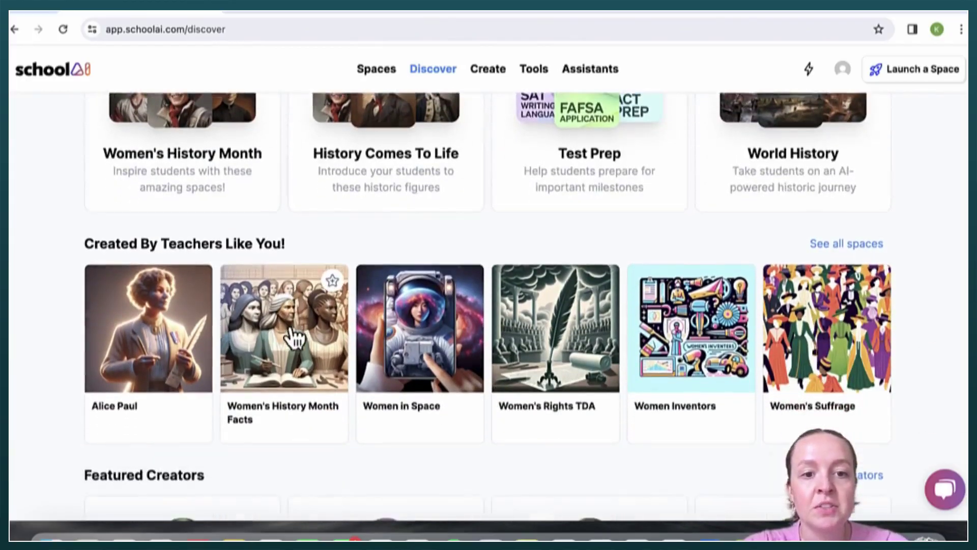
{"action": "scroll", "coordinate": [290, 378], "scroll_direction": "down", "scroll_amount": 1}
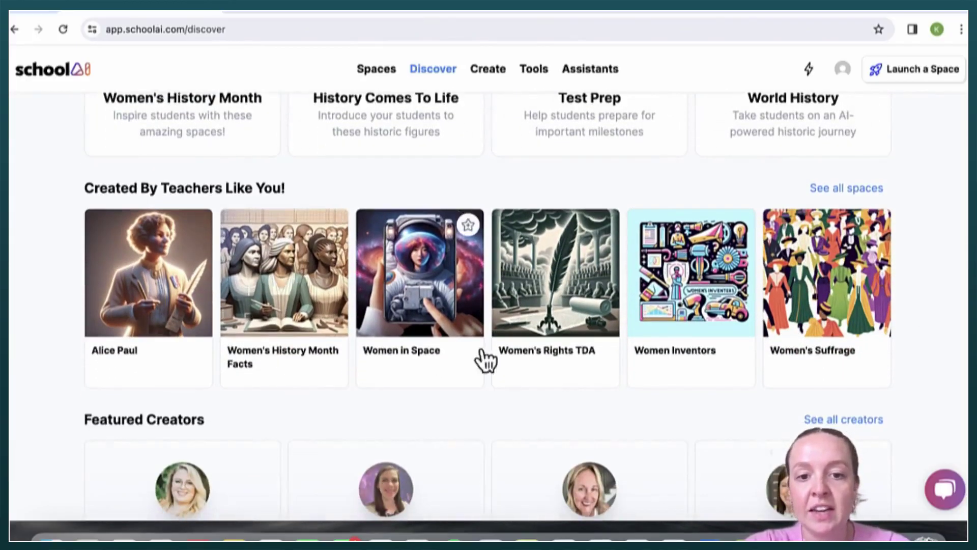
{"action": "scroll", "coordinate": [600, 308], "scroll_direction": "down", "scroll_amount": 1}
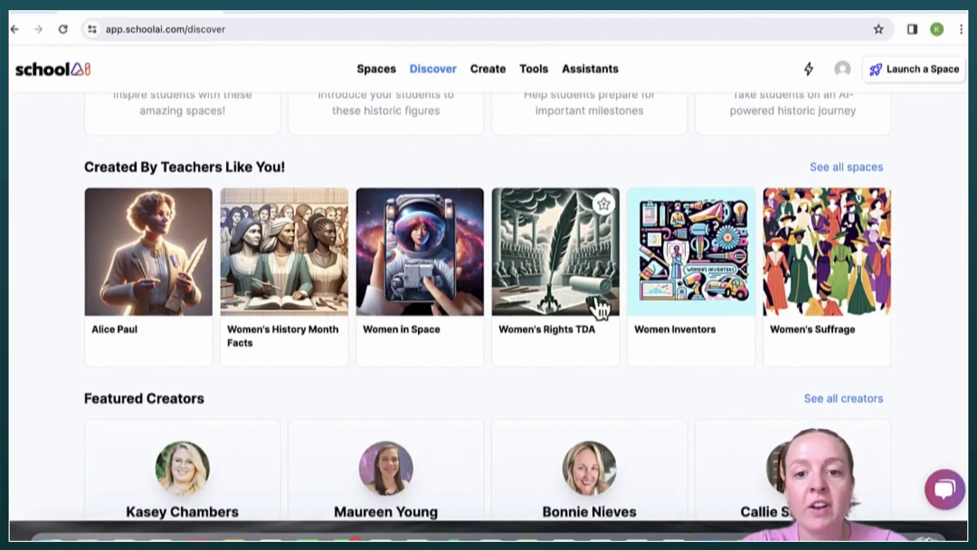
{"action": "scroll", "coordinate": [291, 360], "scroll_direction": "down", "scroll_amount": 5}
{"action": "scroll", "coordinate": [290, 362], "scroll_direction": "up", "scroll_amount": 2}
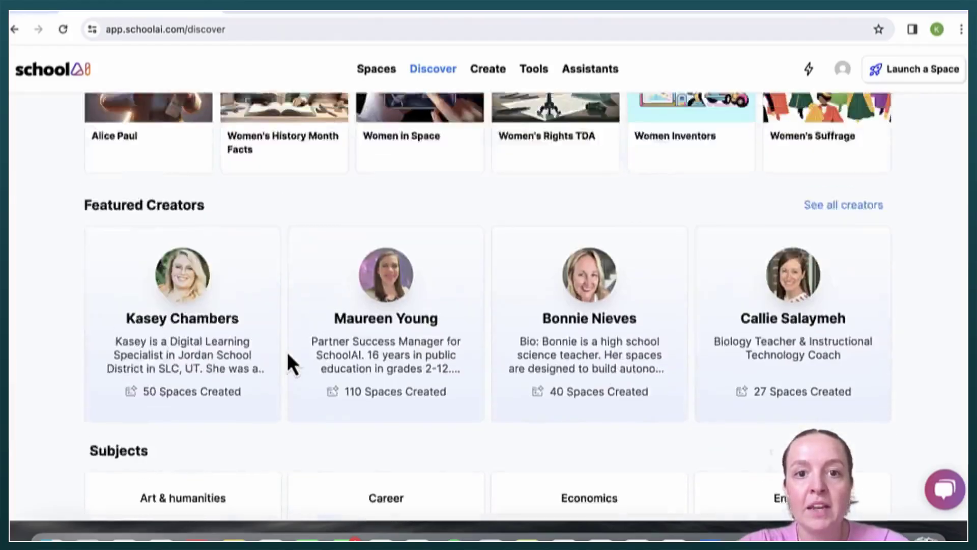
{"action": "scroll", "coordinate": [288, 354], "scroll_direction": "up", "scroll_amount": 4}
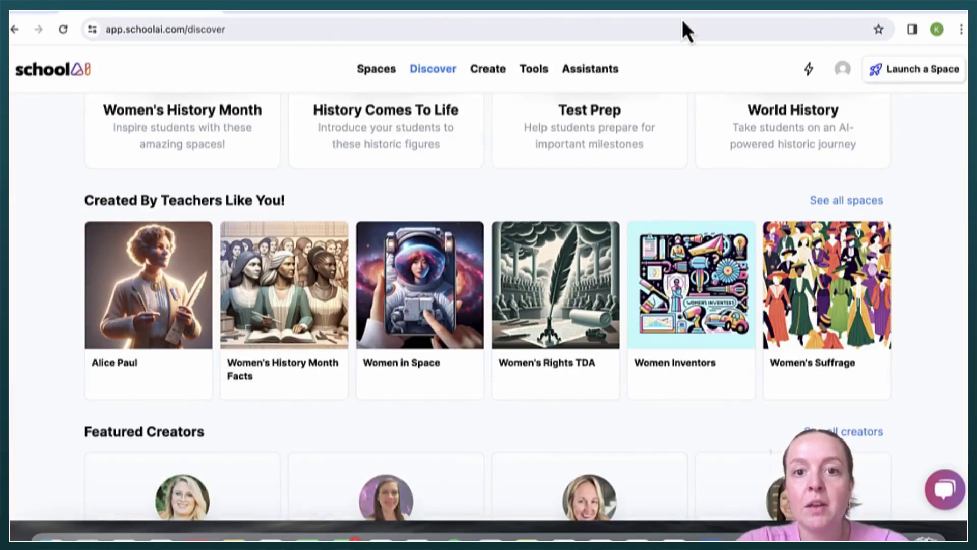
Step: Browse the Tools page's generators, such as Lesson Plan, Worksheet, Rubric and Text Leveler
{"action": "left_click", "coordinate": [532, 71]}
{"action": "scroll", "coordinate": [400, 392], "scroll_direction": "down", "scroll_amount": 1}
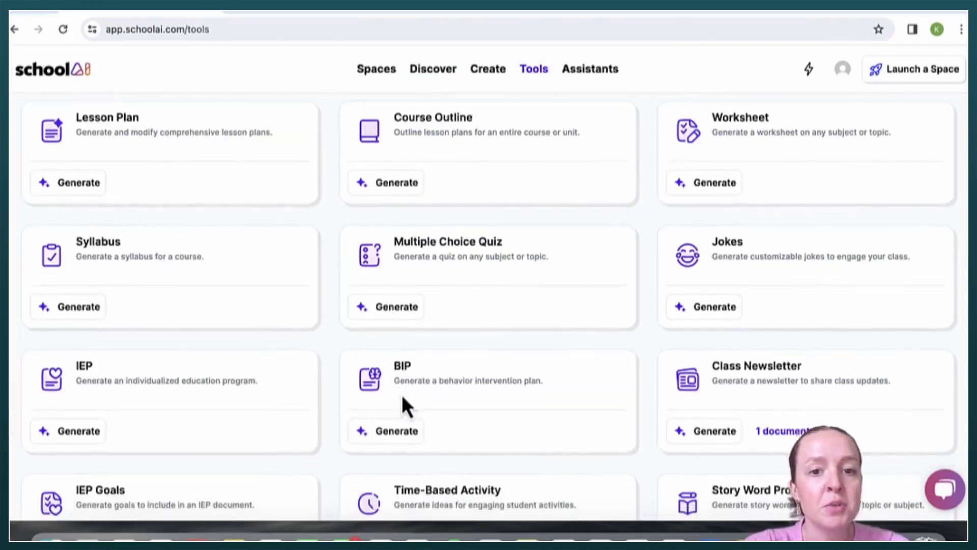
{"action": "scroll", "coordinate": [402, 395], "scroll_direction": "down", "scroll_amount": 10}
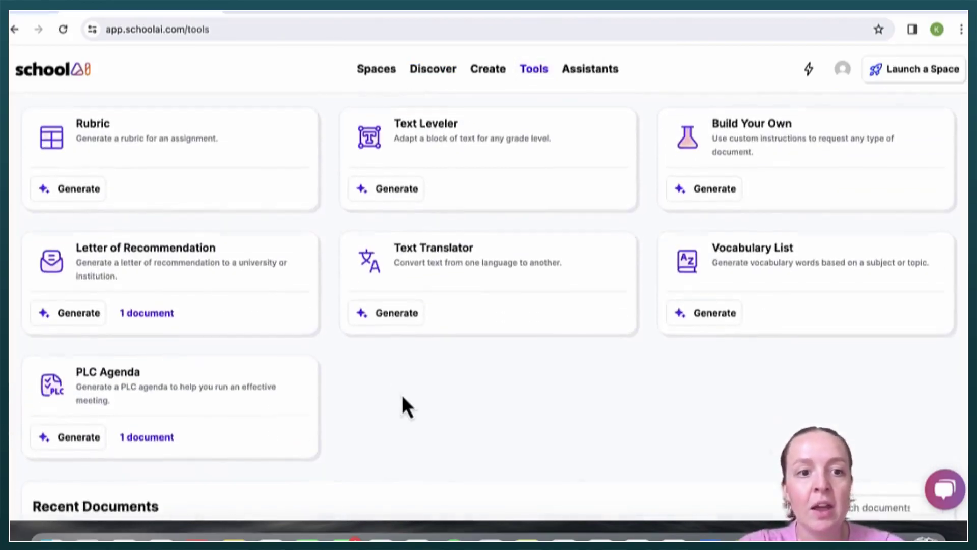
{"action": "scroll", "coordinate": [403, 398], "scroll_direction": "up", "scroll_amount": 4}
{"action": "scroll", "coordinate": [401, 395], "scroll_direction": "up", "scroll_amount": 7}
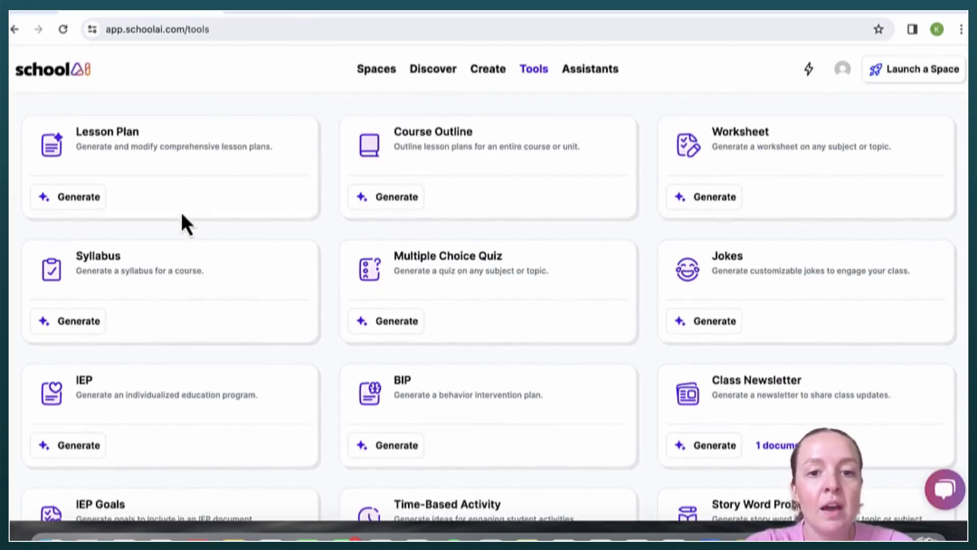
{"action": "scroll", "coordinate": [189, 374], "scroll_direction": "down", "scroll_amount": 3}
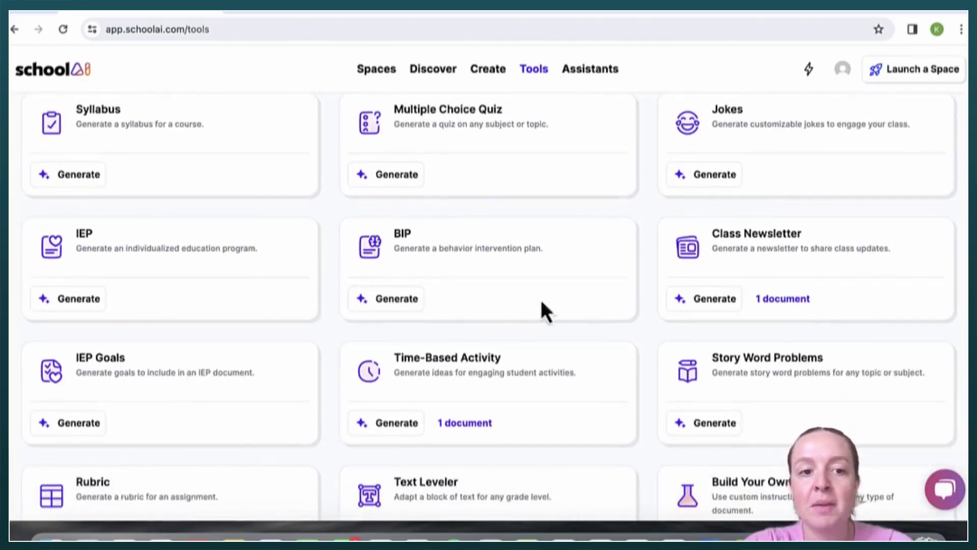
{"action": "scroll", "coordinate": [447, 322], "scroll_direction": "up", "scroll_amount": 1}
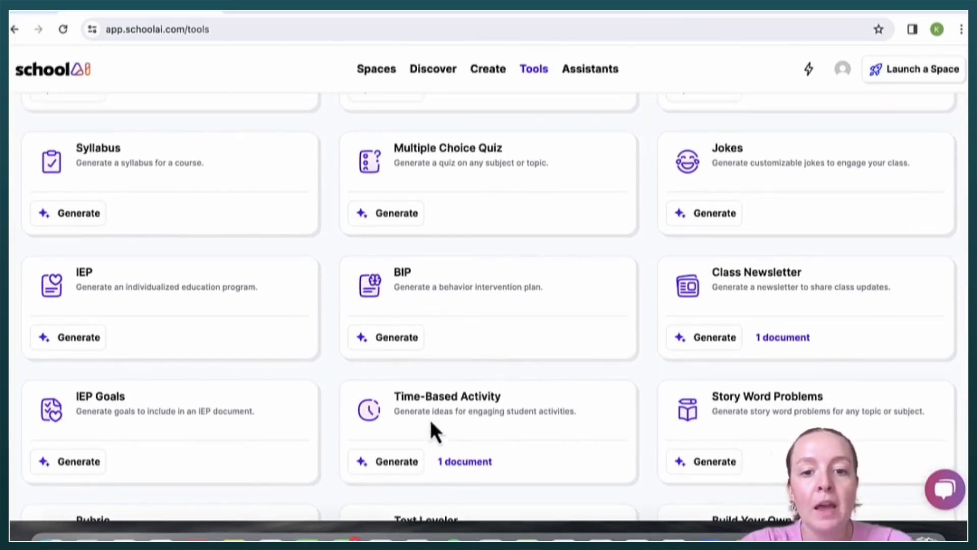
Step: Start a Time-Based Activity for grade 4, topic 'multiplication tables', lasting 15 minutes
{"action": "left_click", "coordinate": [401, 461]}
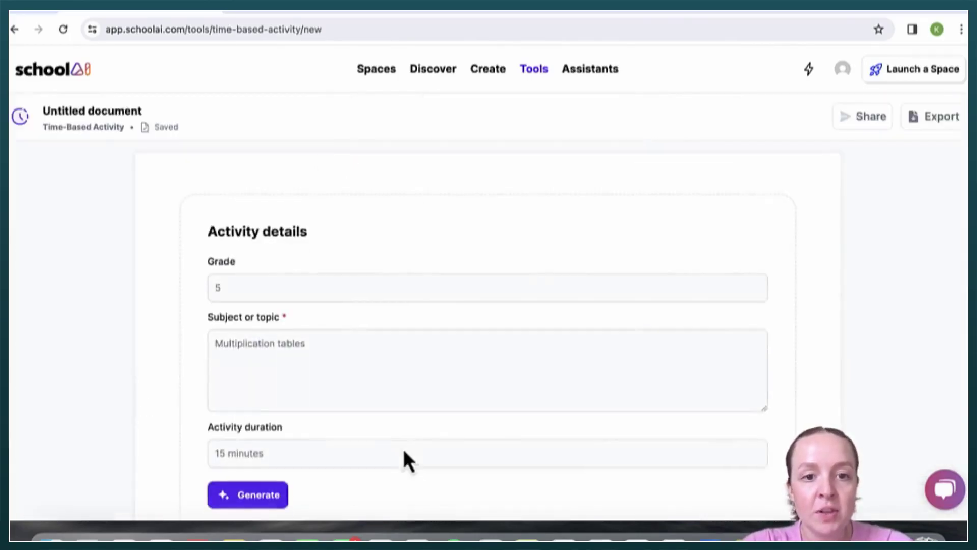
{"action": "left_click", "coordinate": [403, 283]}
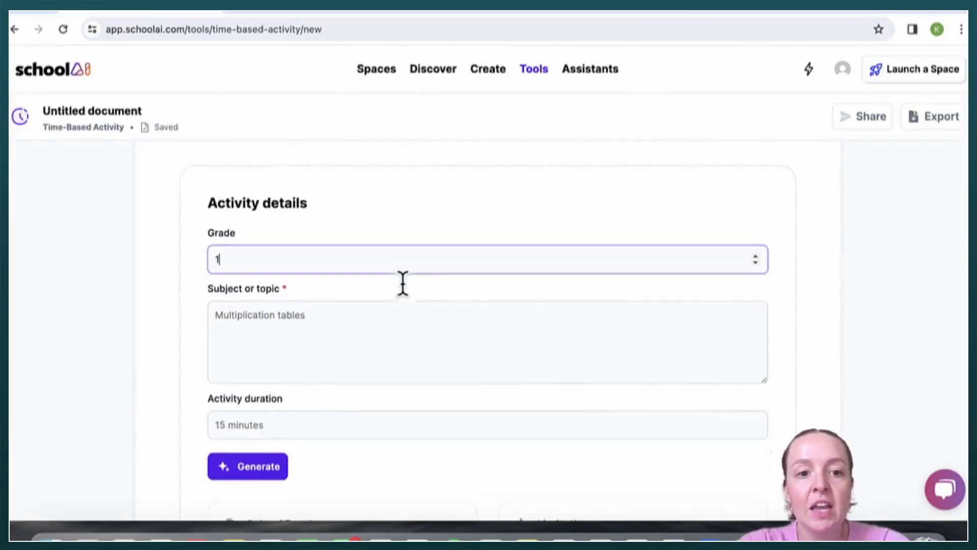
{"action": "scroll", "coordinate": [403, 283], "scroll_direction": "down", "scroll_amount": 1}
{"action": "key", "text": "Down"}
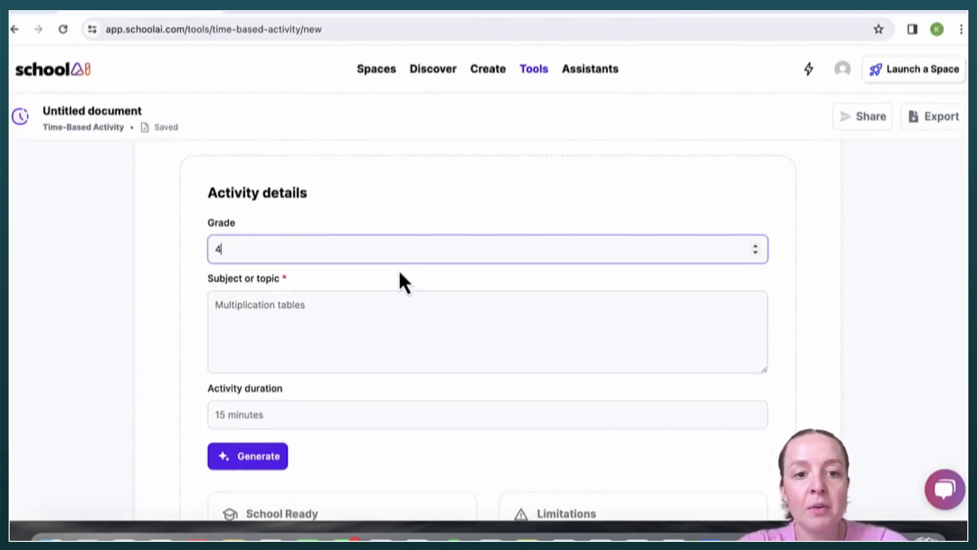
{"action": "left_click", "coordinate": [379, 312]}
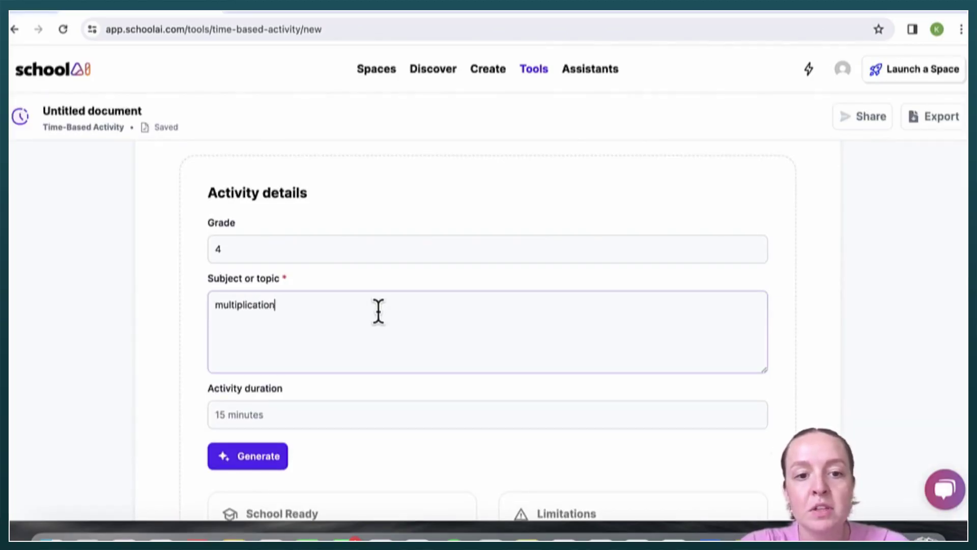
{"action": "left_click", "coordinate": [343, 413]}
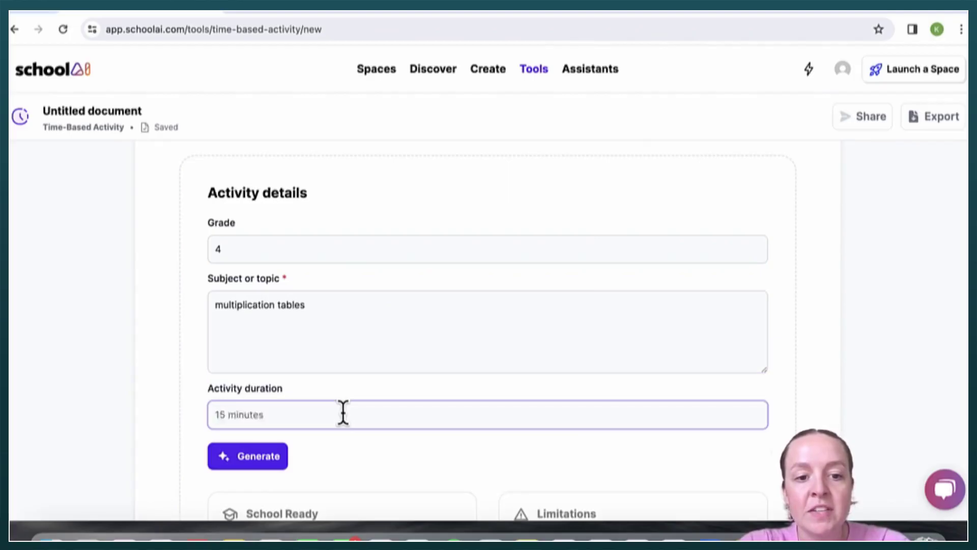
Step: Generate the document and read through its five 15-minute activities, from Multiplication Bingo to Math War
{"action": "left_click", "coordinate": [265, 468]}
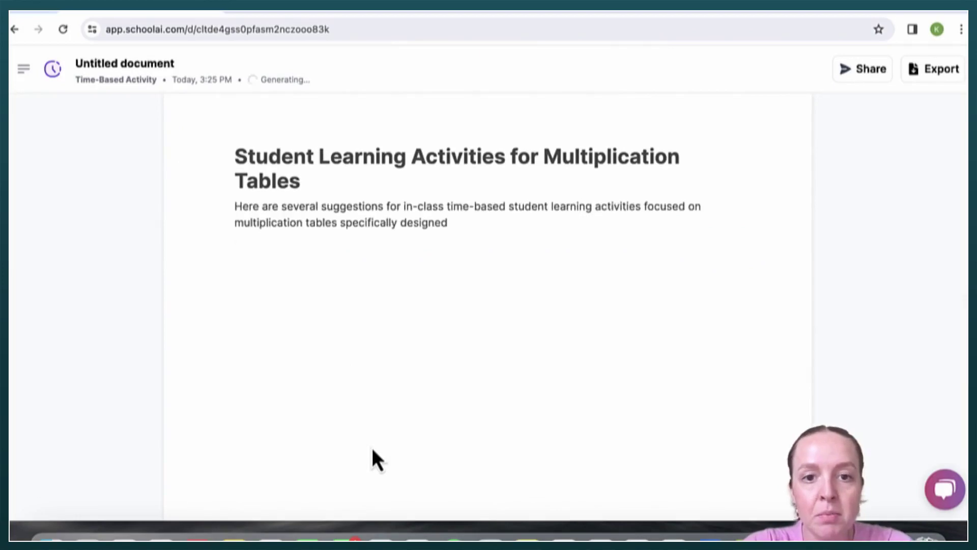
{"action": "scroll", "coordinate": [393, 328], "scroll_direction": "down", "scroll_amount": 1}
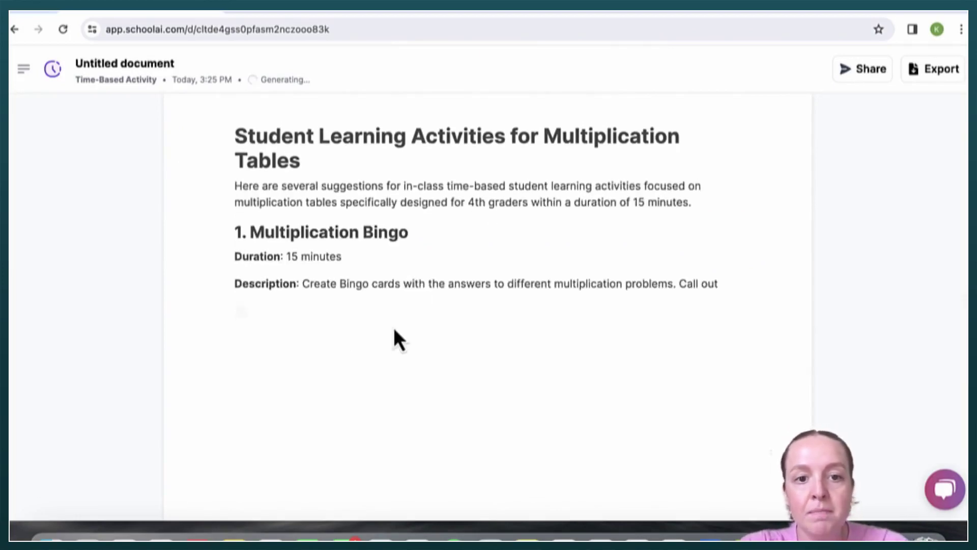
{"action": "scroll", "coordinate": [393, 328], "scroll_direction": "down", "scroll_amount": 1}
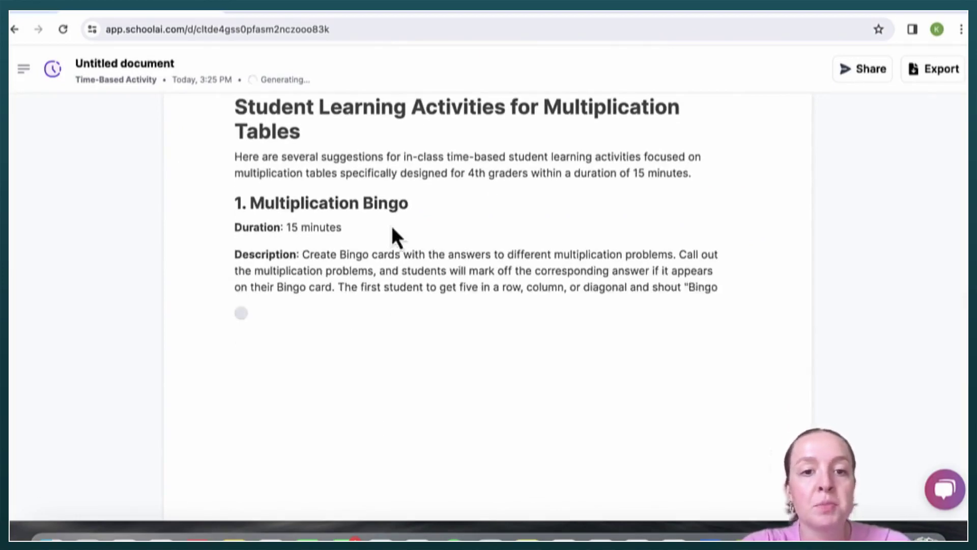
{"action": "scroll", "coordinate": [392, 226], "scroll_direction": "down", "scroll_amount": 1}
{"action": "scroll", "coordinate": [371, 328], "scroll_direction": "down", "scroll_amount": 4}
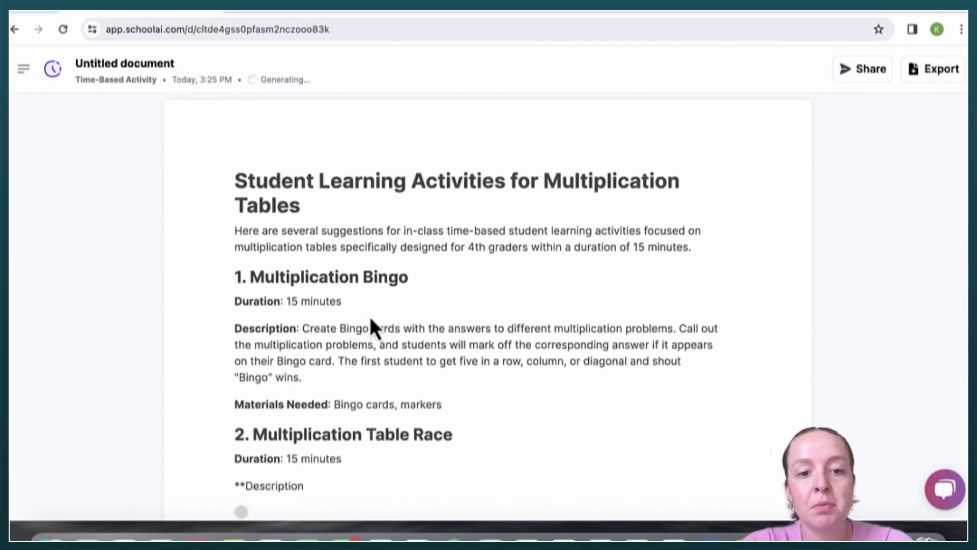
{"action": "scroll", "coordinate": [375, 242], "scroll_direction": "down", "scroll_amount": 5}
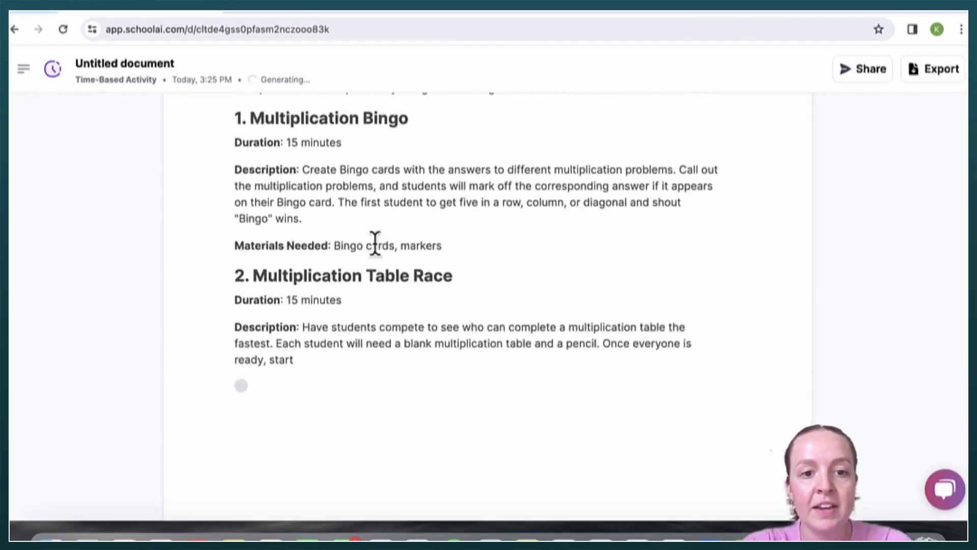
{"action": "scroll", "coordinate": [373, 250], "scroll_direction": "down", "scroll_amount": 5}
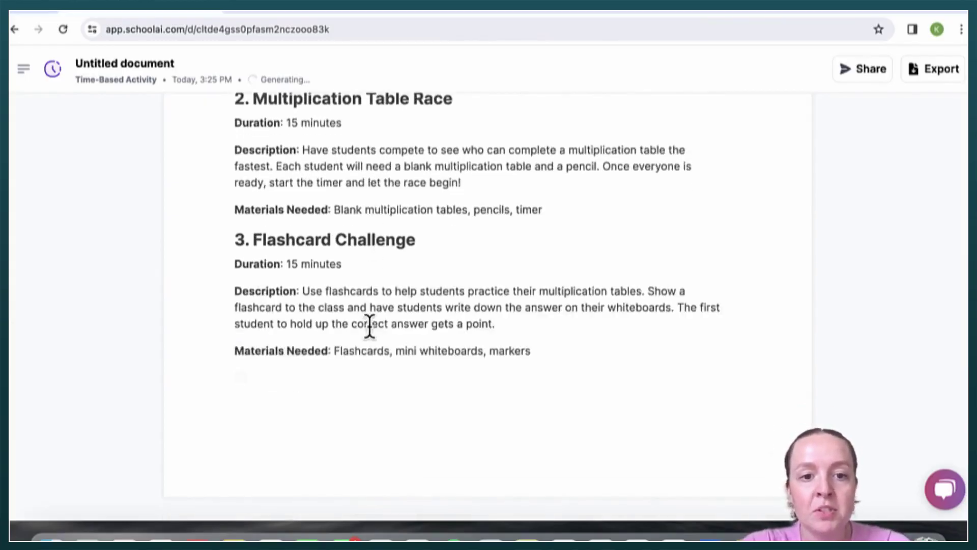
{"action": "scroll", "coordinate": [371, 328], "scroll_direction": "down", "scroll_amount": 4}
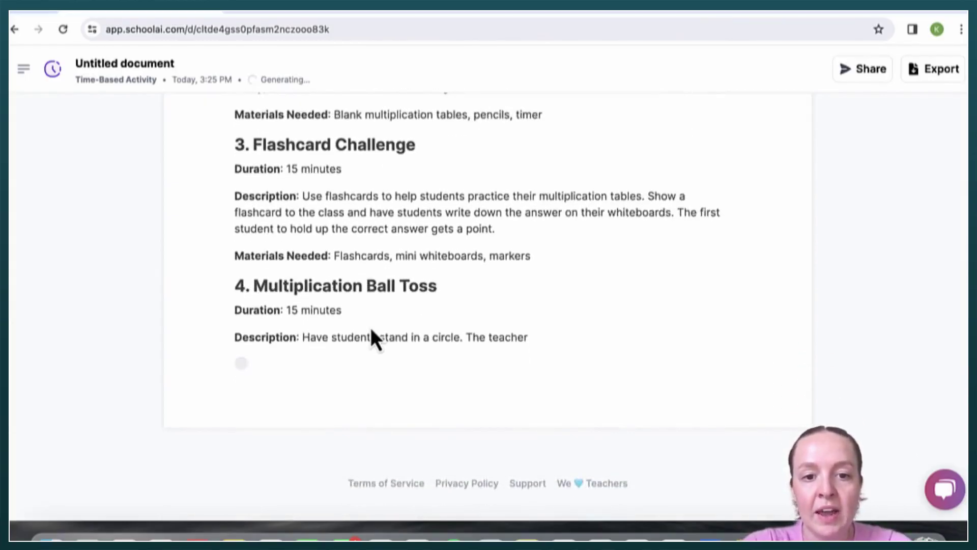
{"action": "scroll", "coordinate": [371, 331], "scroll_direction": "up", "scroll_amount": 5}
{"action": "scroll", "coordinate": [371, 336], "scroll_direction": "down", "scroll_amount": 6}
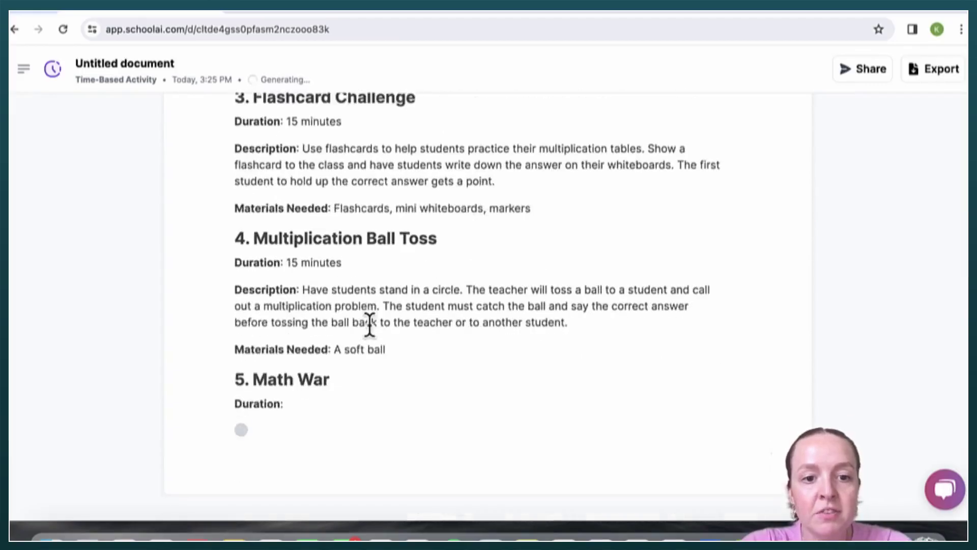
{"action": "scroll", "coordinate": [370, 326], "scroll_direction": "down", "scroll_amount": 2}
{"action": "scroll", "coordinate": [371, 327], "scroll_direction": "up", "scroll_amount": 2}
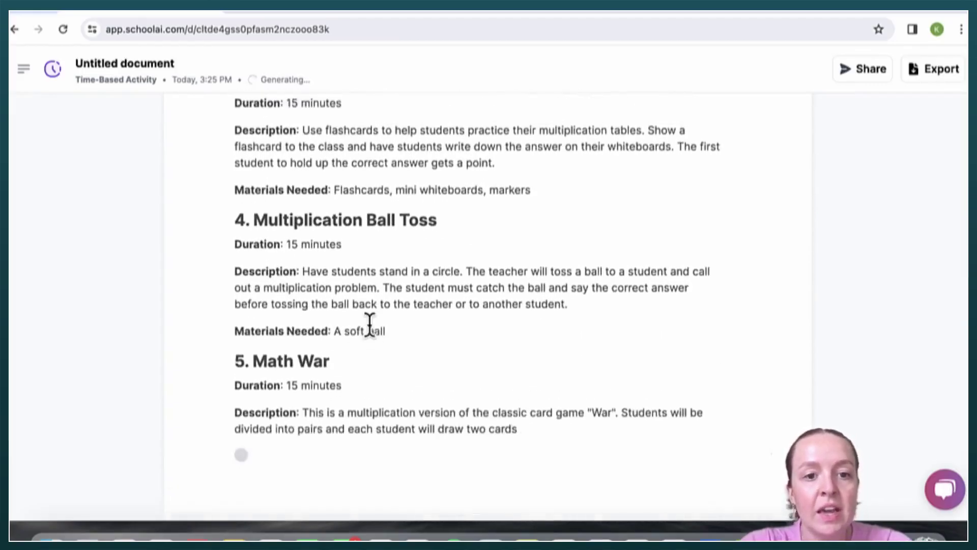
{"action": "scroll", "coordinate": [323, 292], "scroll_direction": "up", "scroll_amount": 4}
{"action": "scroll", "coordinate": [323, 305], "scroll_direction": "down", "scroll_amount": 4}
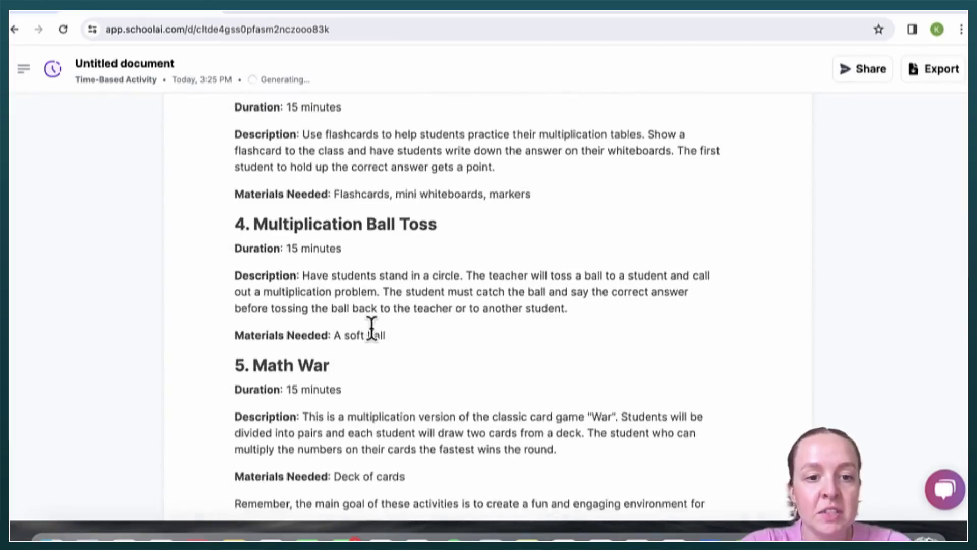
{"action": "scroll", "coordinate": [371, 329], "scroll_direction": "down", "scroll_amount": 6}
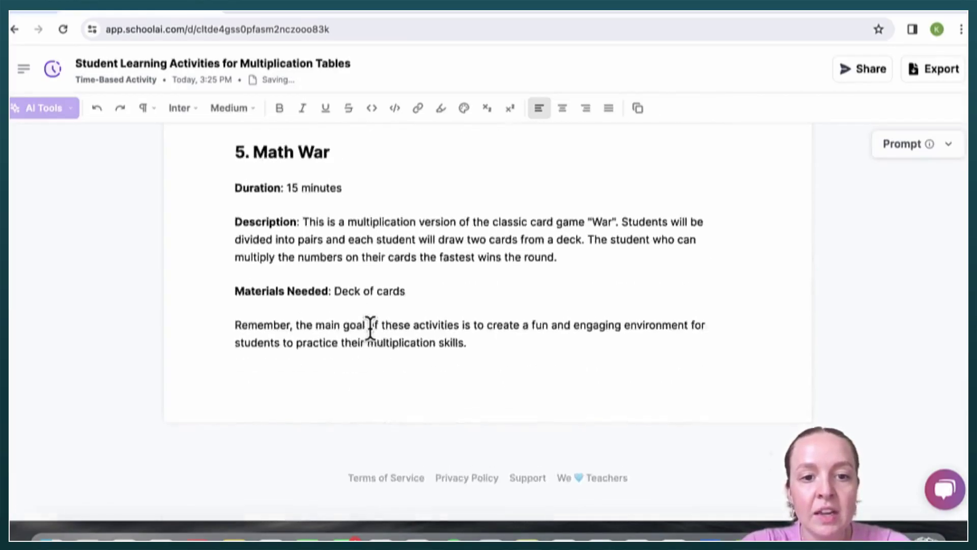
{"action": "scroll", "coordinate": [371, 326], "scroll_direction": "up", "scroll_amount": 20}
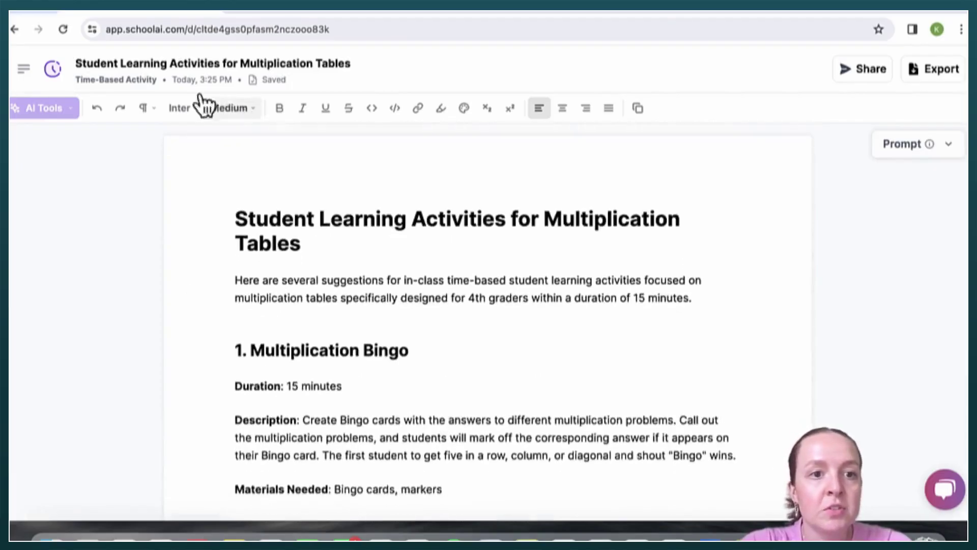
Step: Return to the Tools page via the sidebar menu and scroll through all the generator cards
{"action": "left_click", "coordinate": [25, 71]}
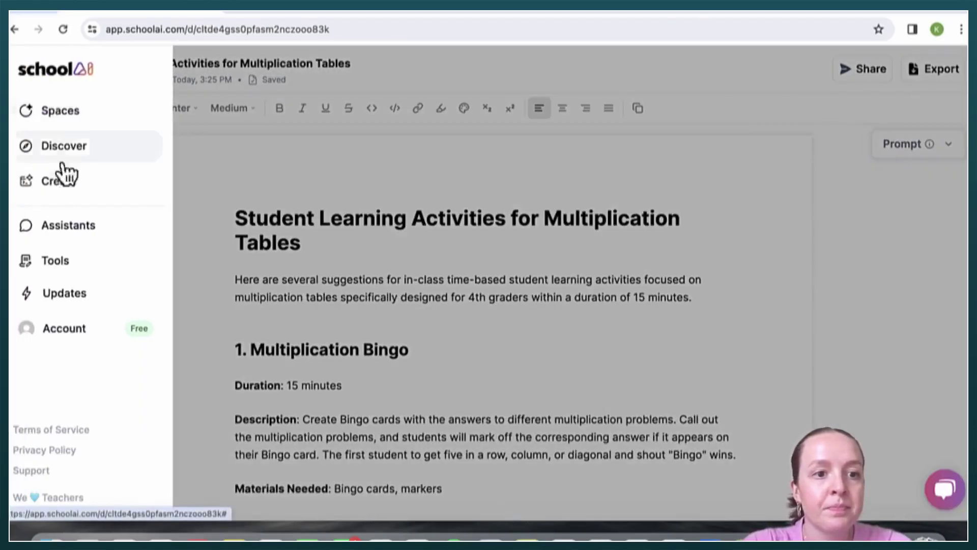
{"action": "left_click", "coordinate": [76, 261]}
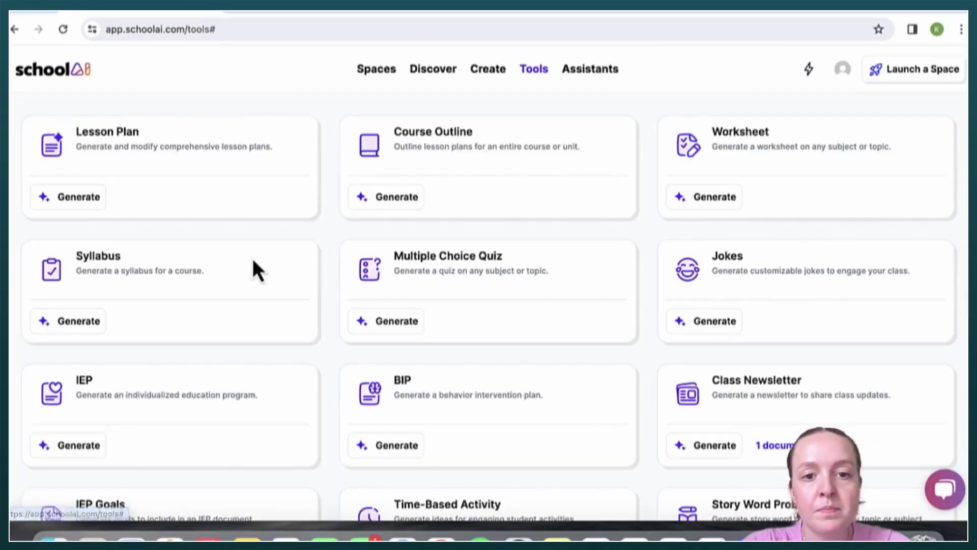
{"action": "scroll", "coordinate": [253, 268], "scroll_direction": "down", "scroll_amount": 2}
{"action": "scroll", "coordinate": [253, 261], "scroll_direction": "down", "scroll_amount": 2}
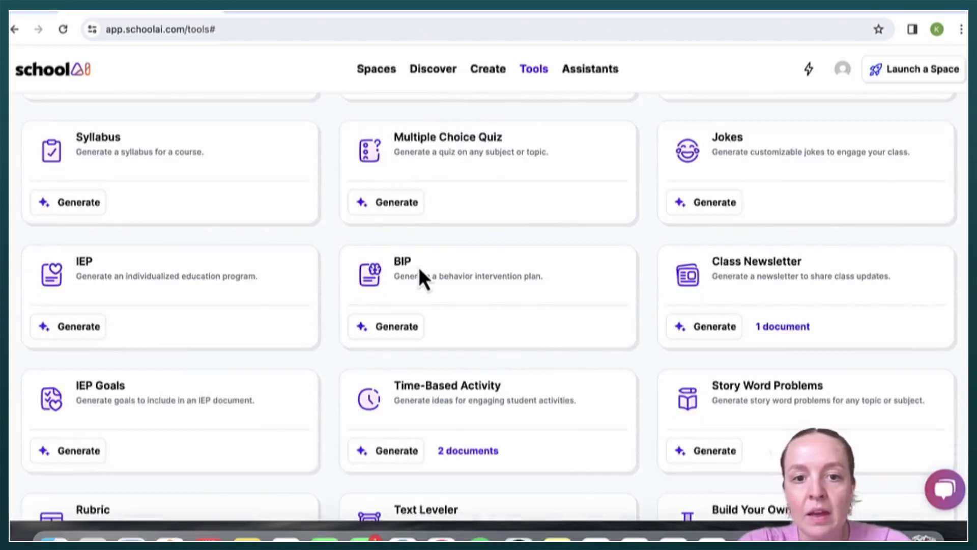
{"action": "scroll", "coordinate": [416, 267], "scroll_direction": "down", "scroll_amount": 1}
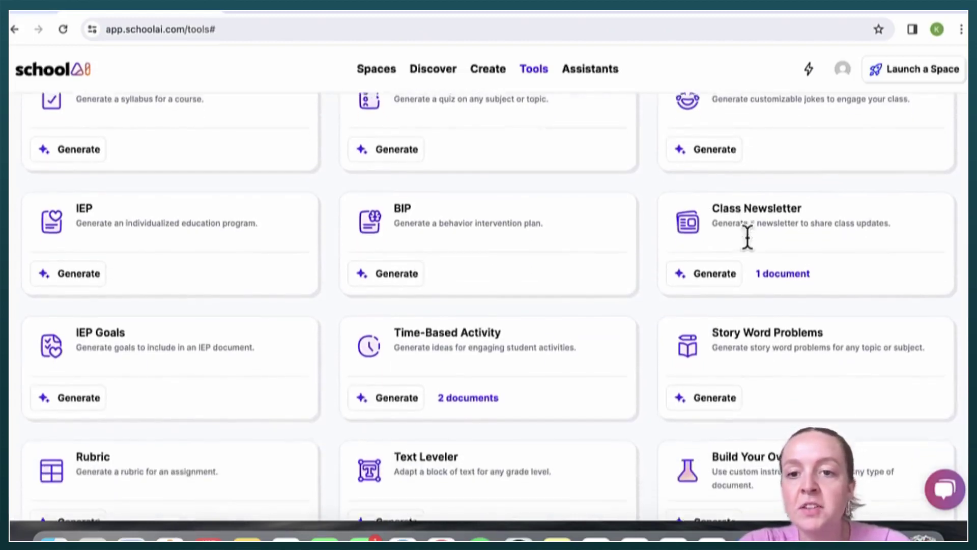
{"action": "scroll", "coordinate": [684, 228], "scroll_direction": "down", "scroll_amount": 1}
{"action": "scroll", "coordinate": [684, 229], "scroll_direction": "down", "scroll_amount": 1}
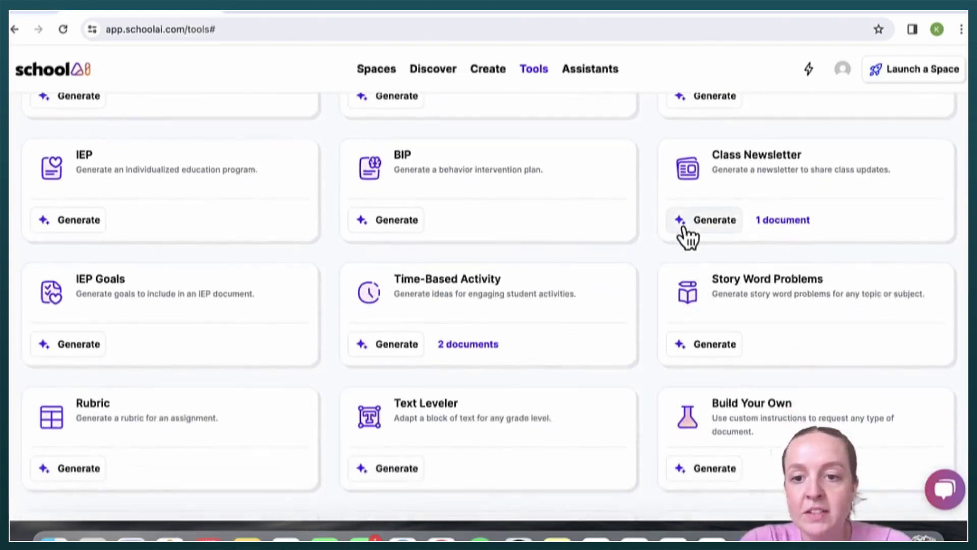
{"action": "scroll", "coordinate": [683, 238], "scroll_direction": "down", "scroll_amount": 1}
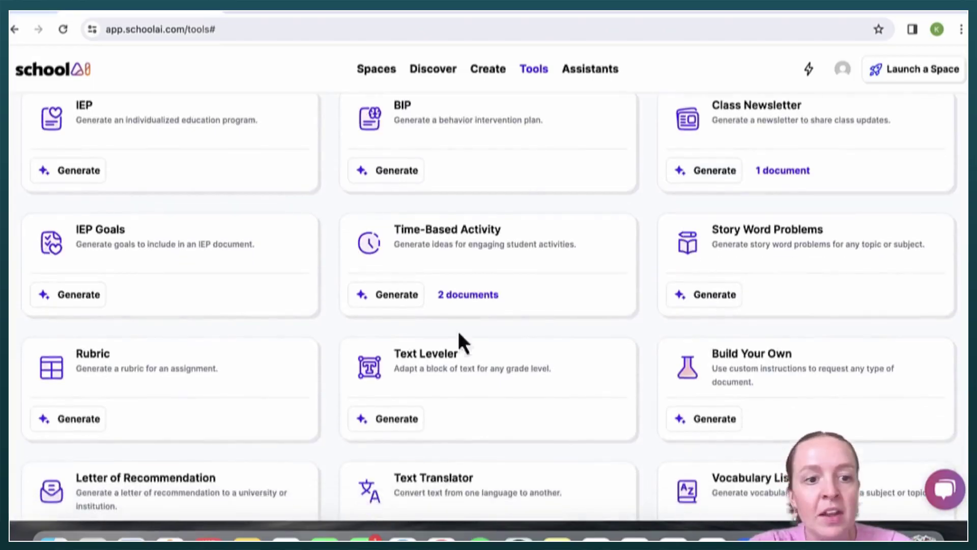
{"action": "scroll", "coordinate": [234, 361], "scroll_direction": "down", "scroll_amount": 1}
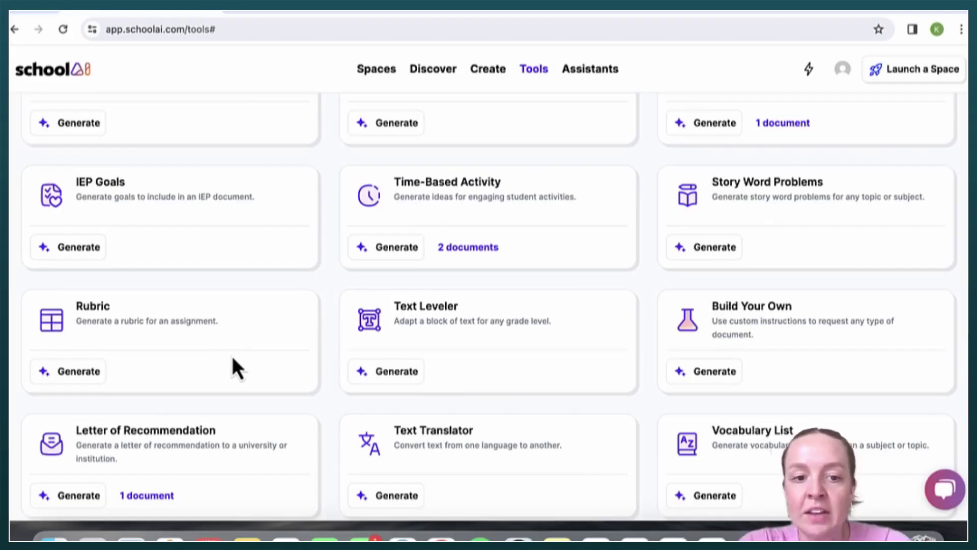
{"action": "scroll", "coordinate": [235, 363], "scroll_direction": "down", "scroll_amount": 4}
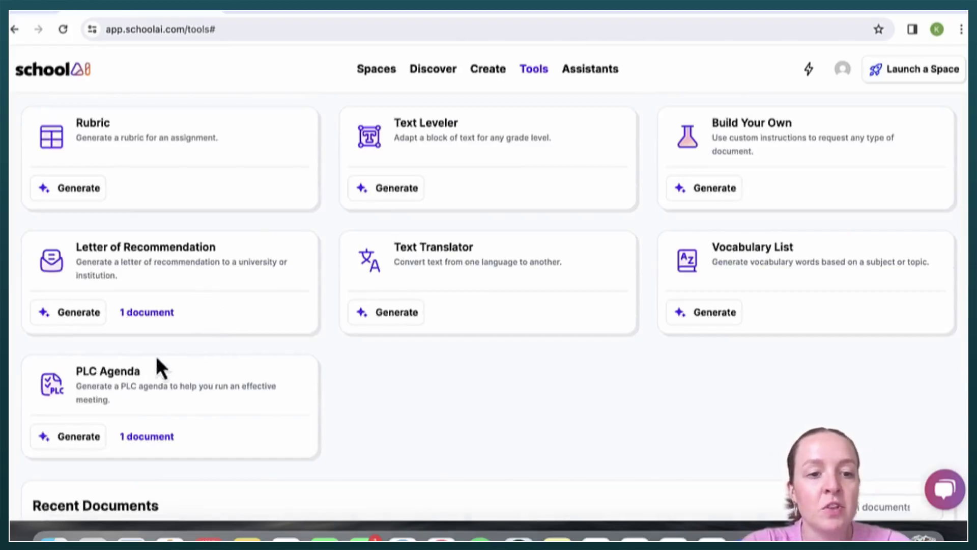
{"action": "scroll", "coordinate": [139, 379], "scroll_direction": "down", "scroll_amount": 1}
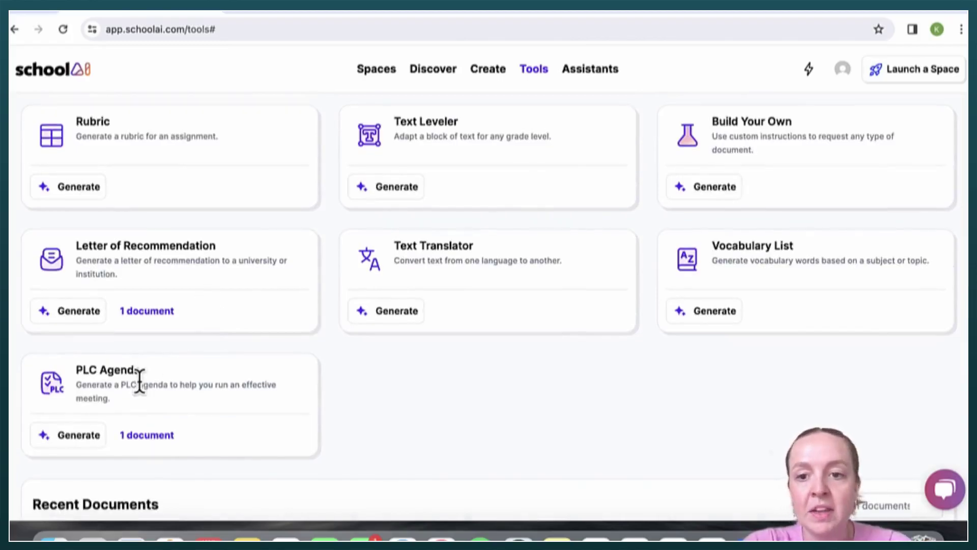
{"action": "scroll", "coordinate": [139, 382], "scroll_direction": "down", "scroll_amount": 1}
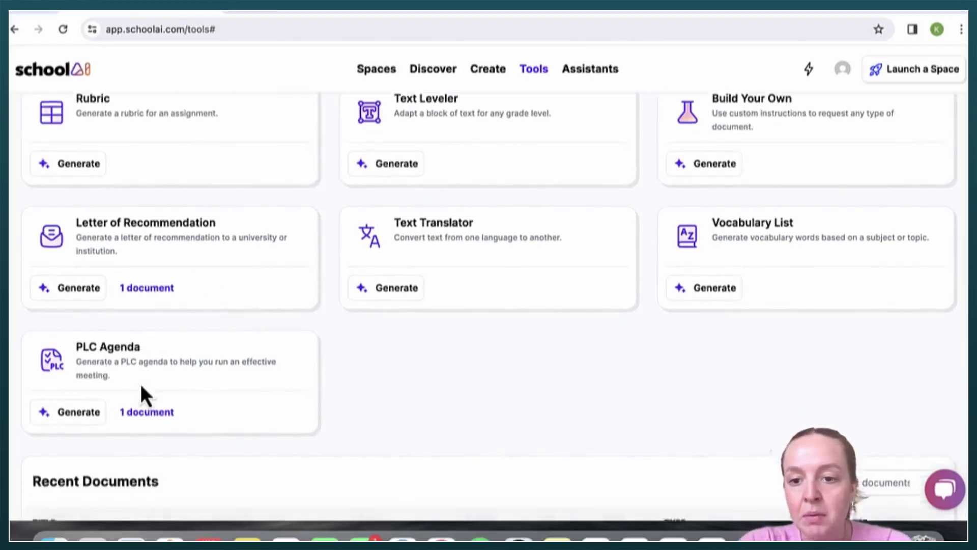
{"action": "scroll", "coordinate": [139, 383], "scroll_direction": "up", "scroll_amount": 5}
{"action": "scroll", "coordinate": [140, 382], "scroll_direction": "up", "scroll_amount": 5}
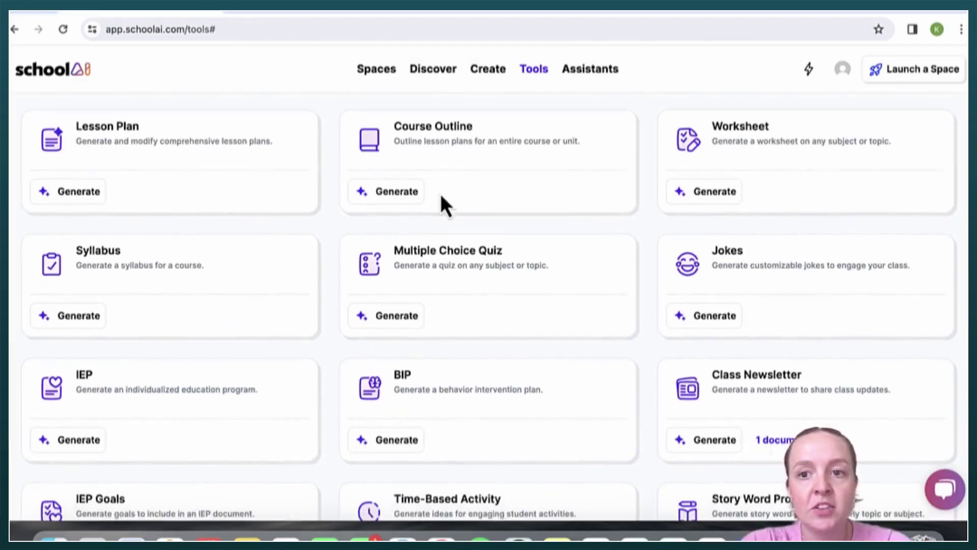
{"action": "scroll", "coordinate": [441, 193], "scroll_direction": "down", "scroll_amount": 1}
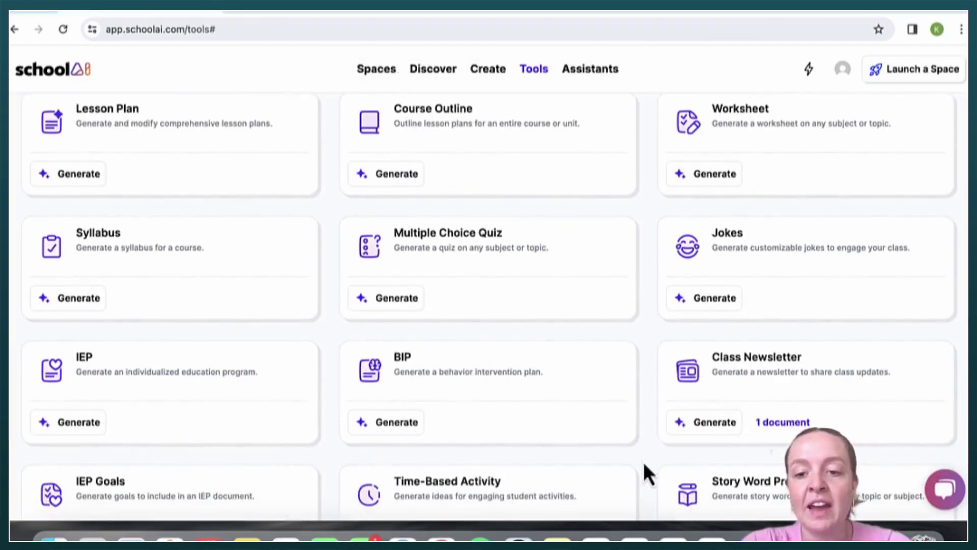
Step: Bring the Camtasia Recorder window to the front from the Dock
{"action": "left_click", "coordinate": [789, 532]}
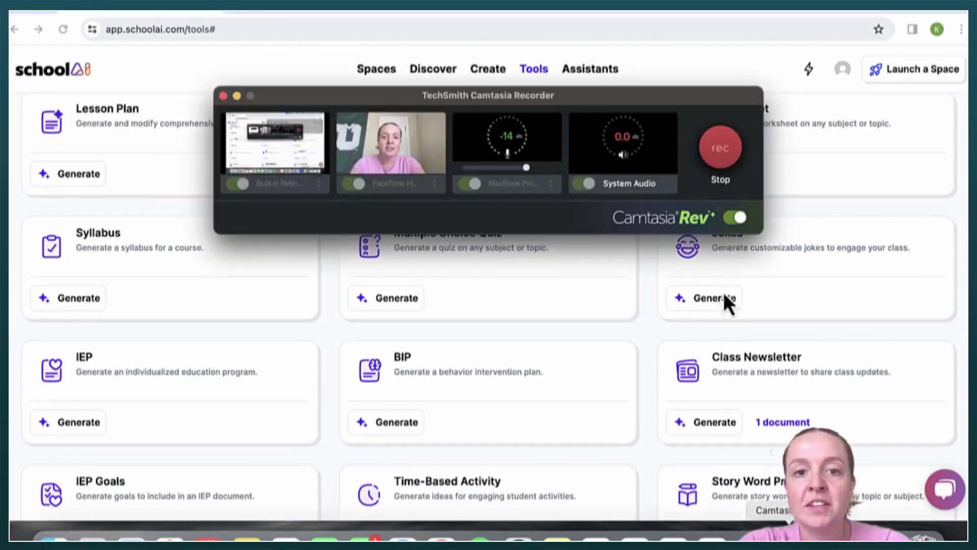